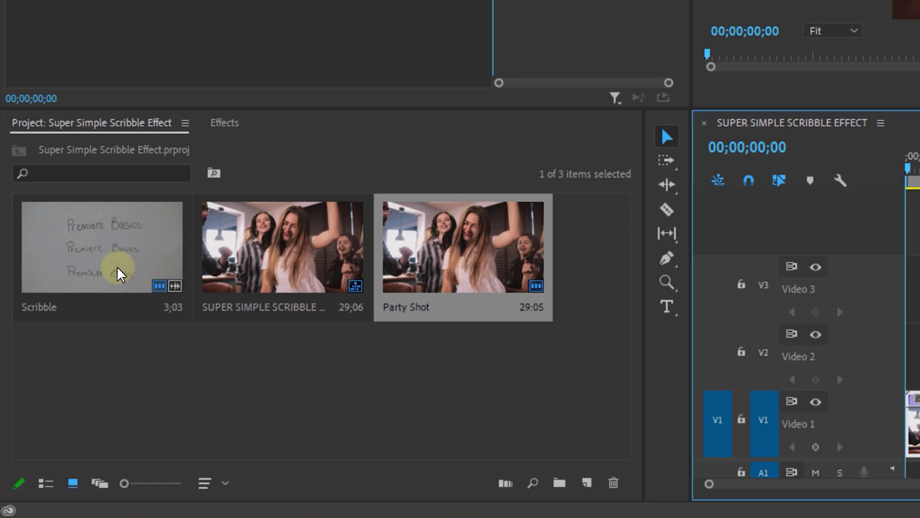
# Place the Scribble clip on Video 2 above Party Shot and apply Lumetri Color to it.
pyautogui.moveTo(120, 274)
pyautogui.mouseDown()
pyautogui.moveTo(185, 255)
pyautogui.moveTo(919, 284)
pyautogui.moveTo(919, 349)
pyautogui.mouseUp()
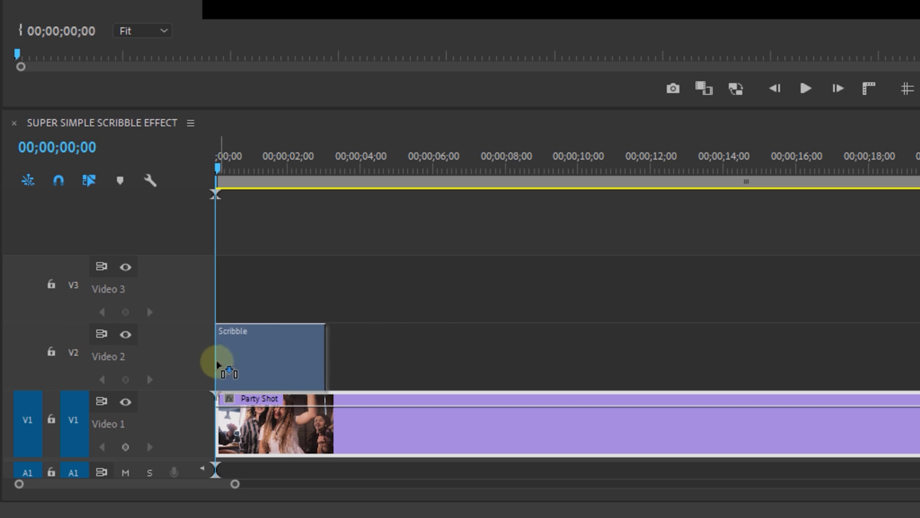
pyautogui.moveTo(218, 365); pyautogui.dragTo(219, 365)
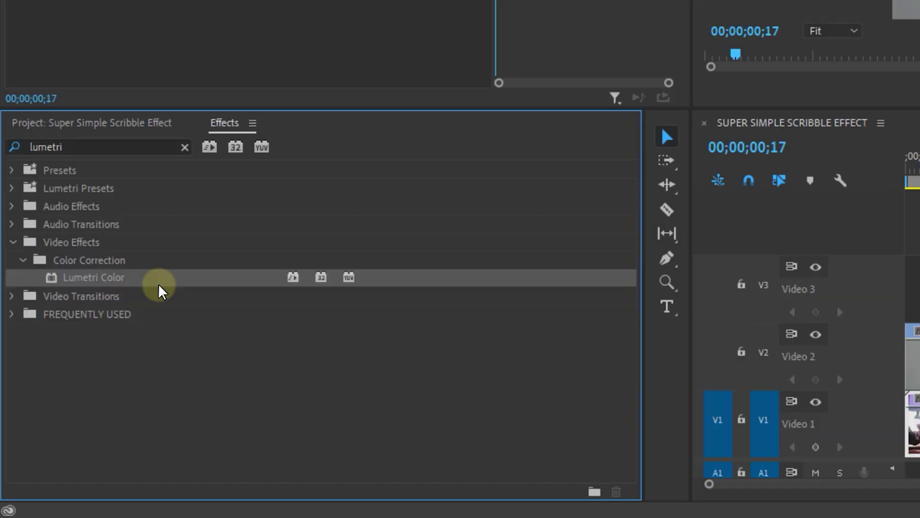
pyautogui.moveTo(159, 285)
pyautogui.mouseDown()
pyautogui.moveTo(267, 250)
pyautogui.moveTo(908, 319)
pyautogui.moveTo(919, 339)
pyautogui.mouseUp()
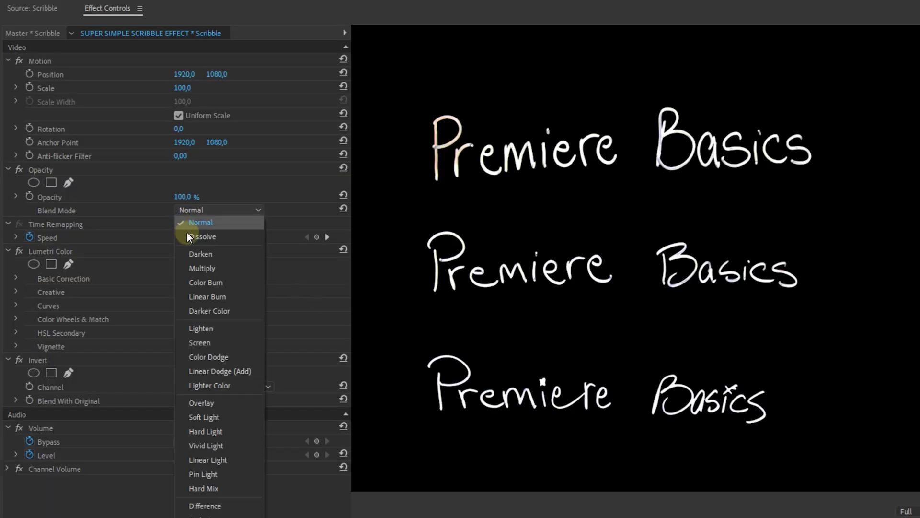
# Screen-blend the Scribble clip, mask it to the top 'Premiere Basics' line, and duplicate it upward.
pyautogui.click(225, 343)
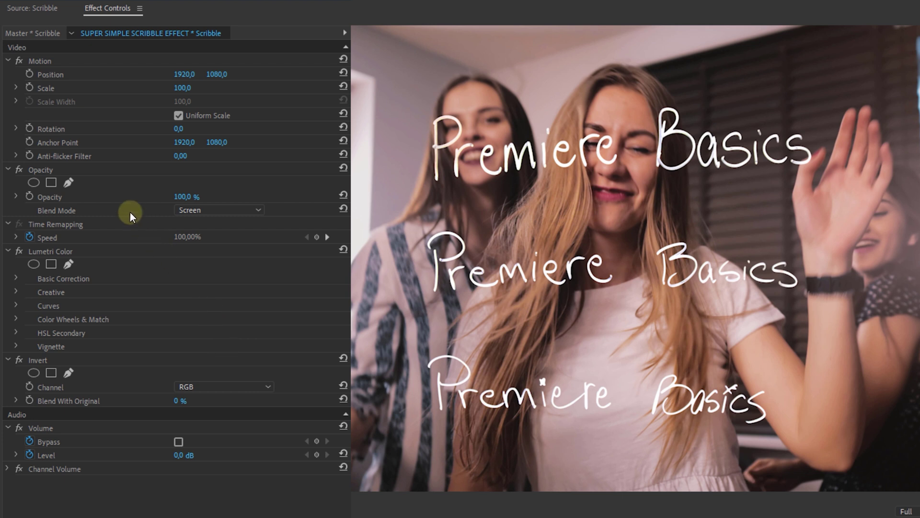
pyautogui.click(69, 183)
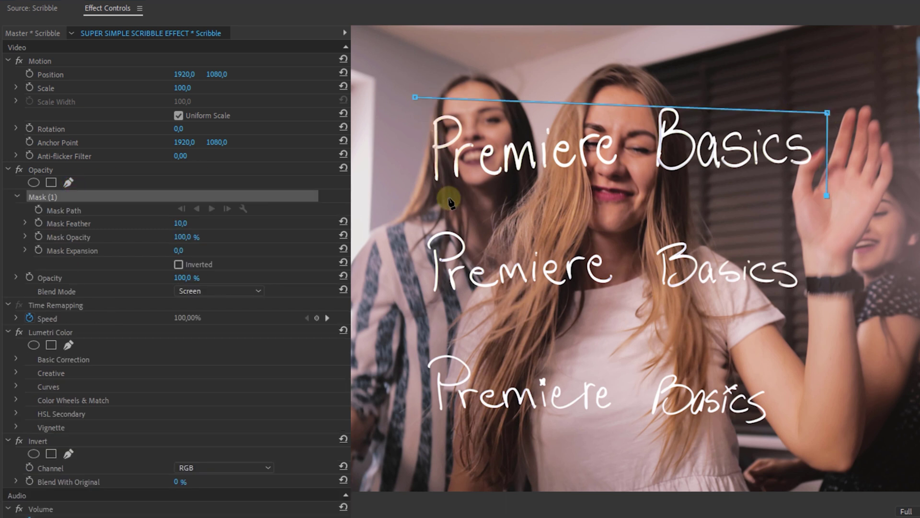
pyautogui.click(416, 98)
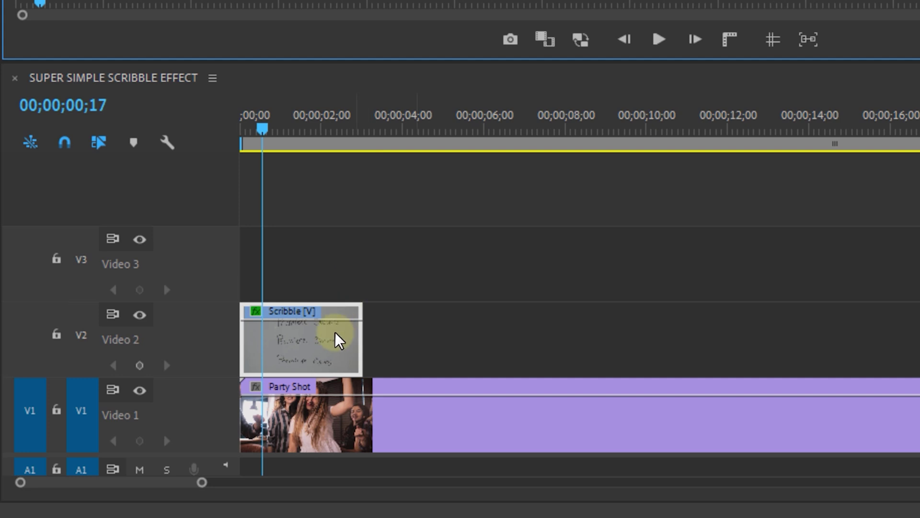
pyautogui.moveTo(331, 351)
pyautogui.mouseDown()
pyautogui.moveTo(324, 263)
pyautogui.moveTo(326, 273)
pyautogui.mouseUp()
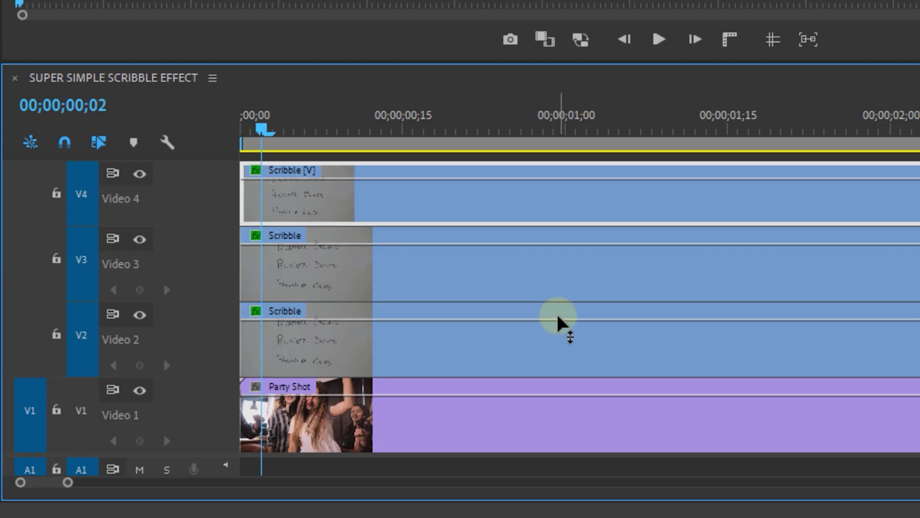
# Stagger the top Scribble copy later frame by frame, stepping the playhead along.
pyautogui.hotkey('alt', 'Right')
pyautogui.hotkey('alt', 'Right')
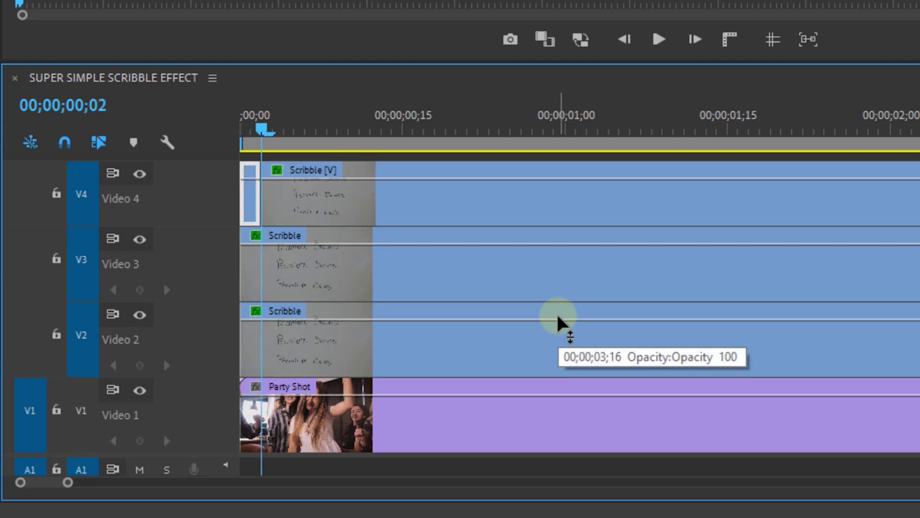
pyautogui.hotkey('alt', 'Right')
pyautogui.press('Right')
pyautogui.press('Right')
pyautogui.hotkey('alt', 'Right')
pyautogui.hotkey('alt', 'Right')
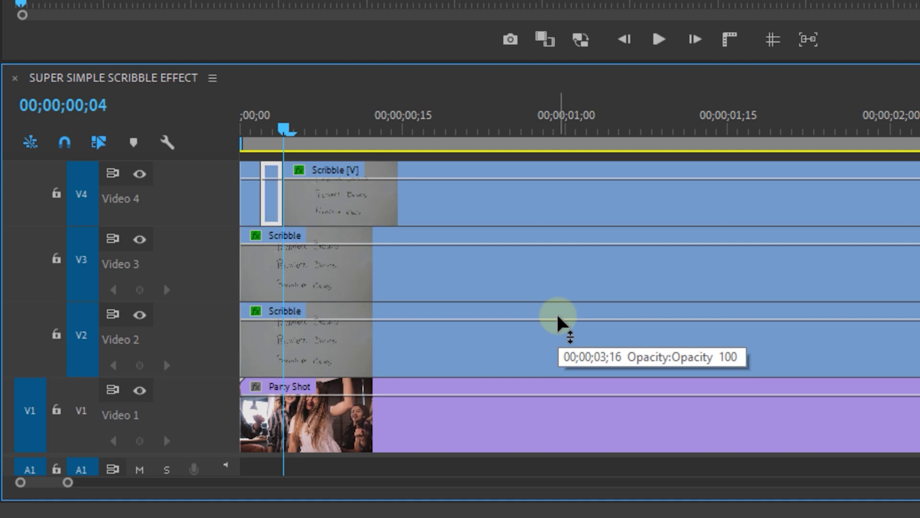
pyautogui.press('Right')
pyautogui.press('Right')
pyautogui.hotkey('alt', 'Right')
pyautogui.hotkey('alt', 'Right')
pyautogui.press('Right')
pyautogui.hotkey('alt', 'Right')
pyautogui.hotkey('alt', 'Right')
pyautogui.press('Right')
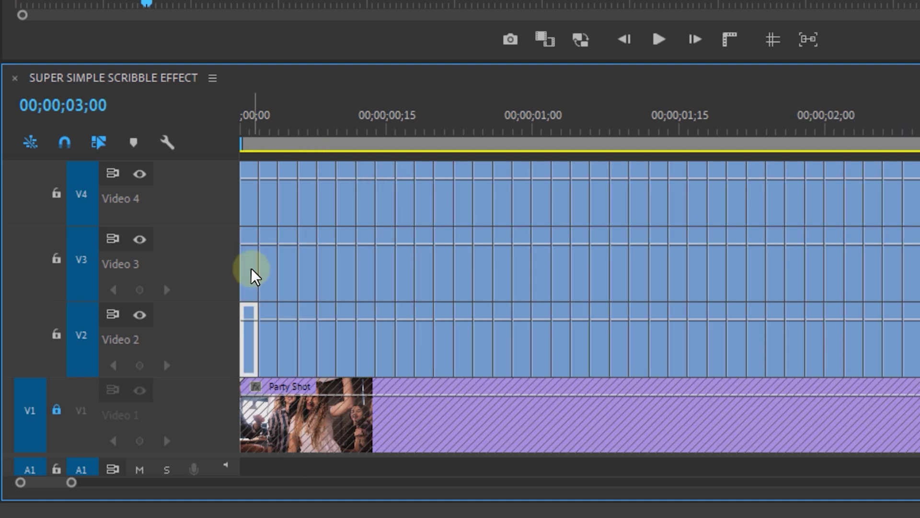
# Delete the leading Video 2 and 3 pieces, trim the first Video 4 clip, and select all slices for nesting.
pyautogui.keyDown('shift'); pyautogui.click(253, 274); pyautogui.keyUp('shift')
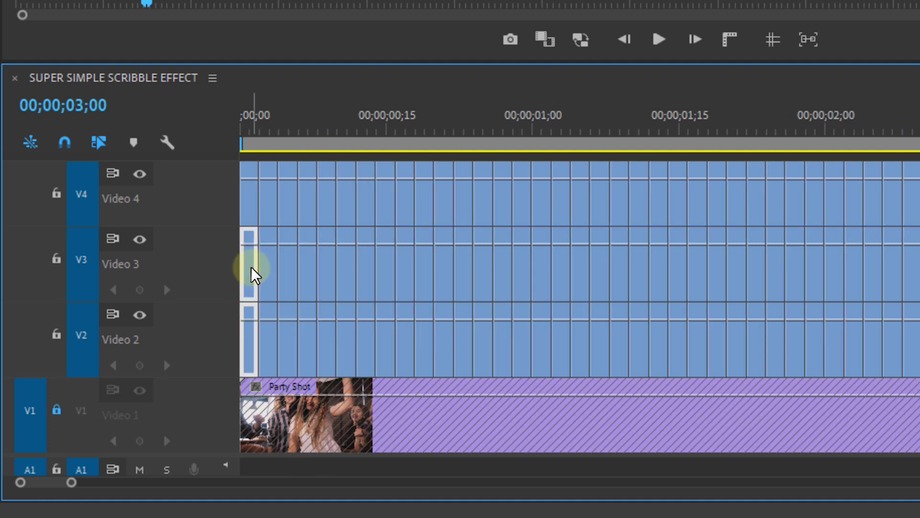
pyautogui.press('Delete')
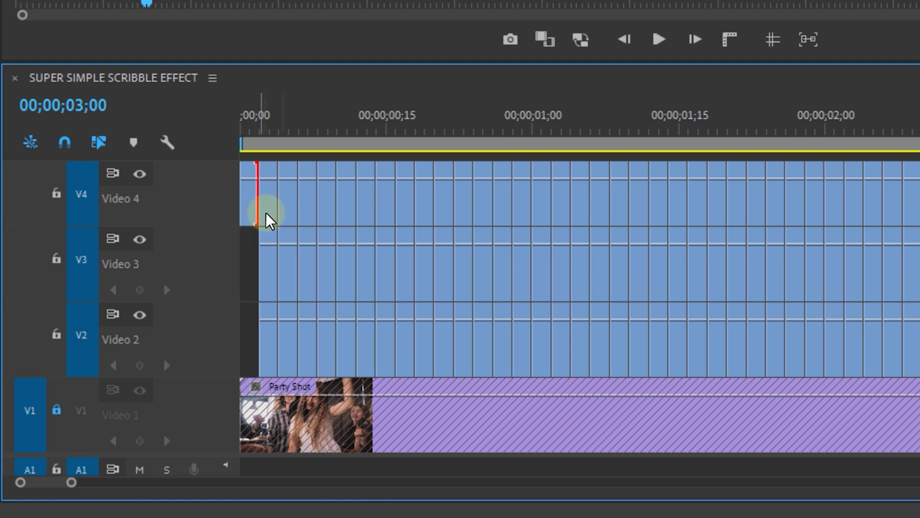
pyautogui.moveTo(267, 220); pyautogui.dragTo(273, 215)
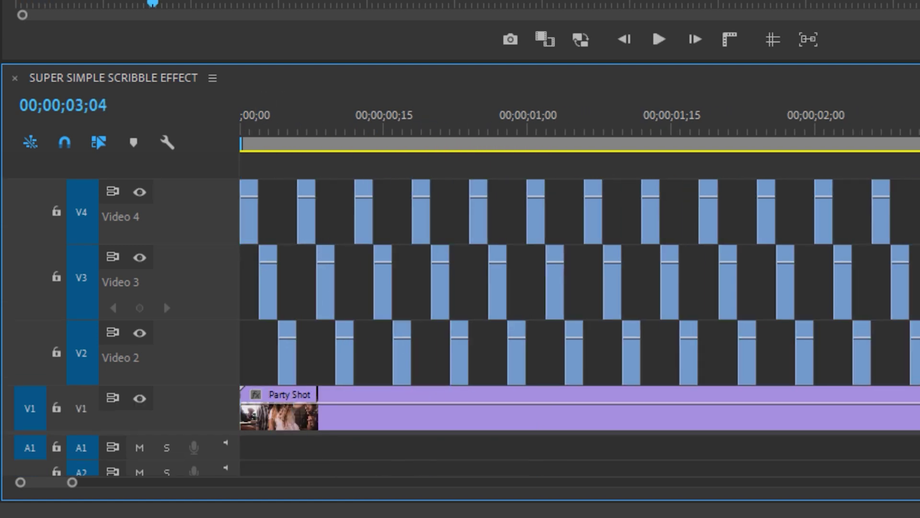
pyautogui.moveTo(913, 201); pyautogui.dragTo(245, 349)
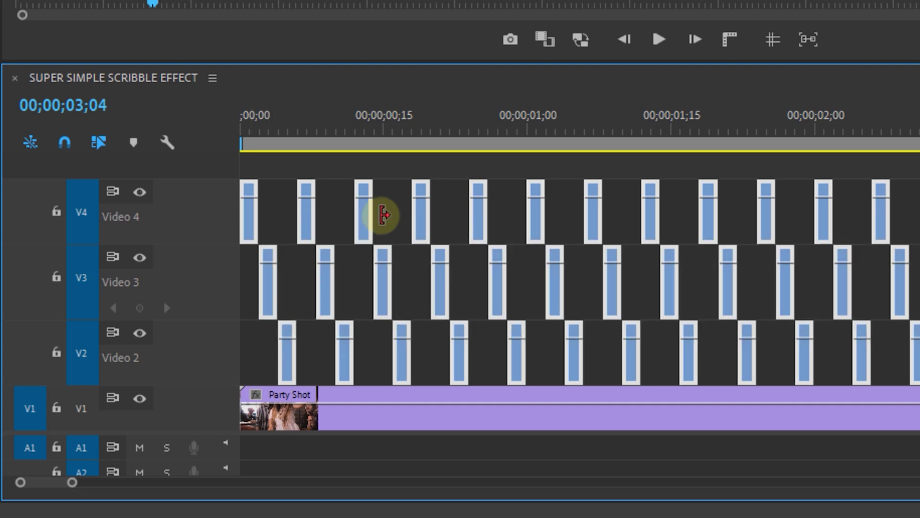
pyautogui.rightClick(422, 233)
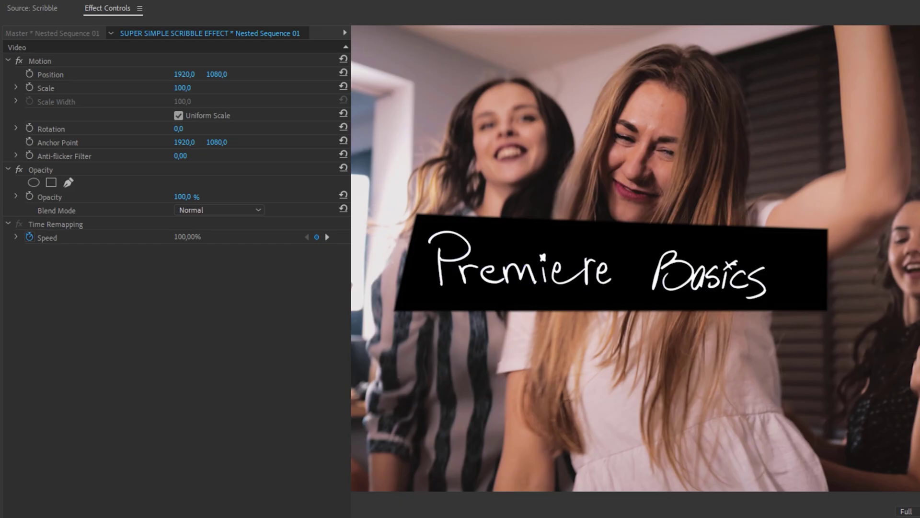
# Set the nested scribbles to Screen blend mode and add a Tint mapping white to 7B3232.
pyautogui.click(209, 211)
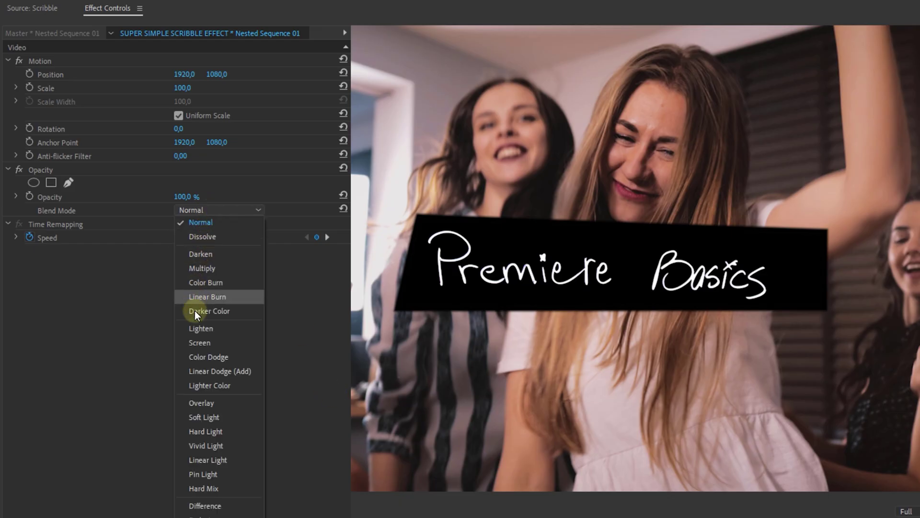
pyautogui.click(201, 344)
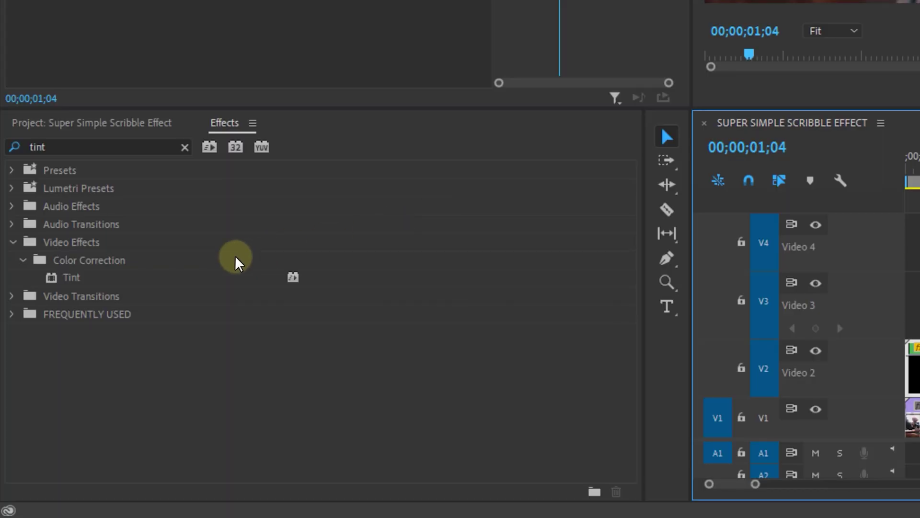
pyautogui.moveTo(199, 271); pyautogui.dragTo(916, 369)
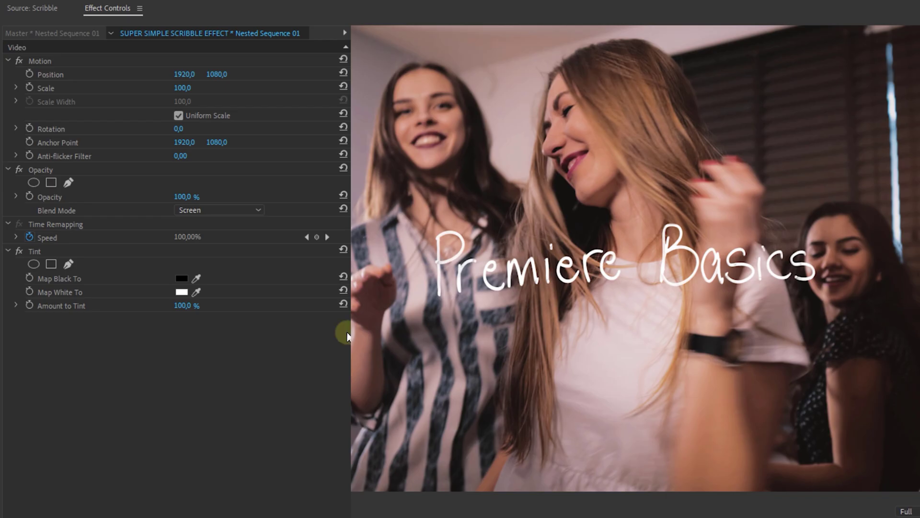
pyautogui.click(178, 293)
pyautogui.click(489, 373)
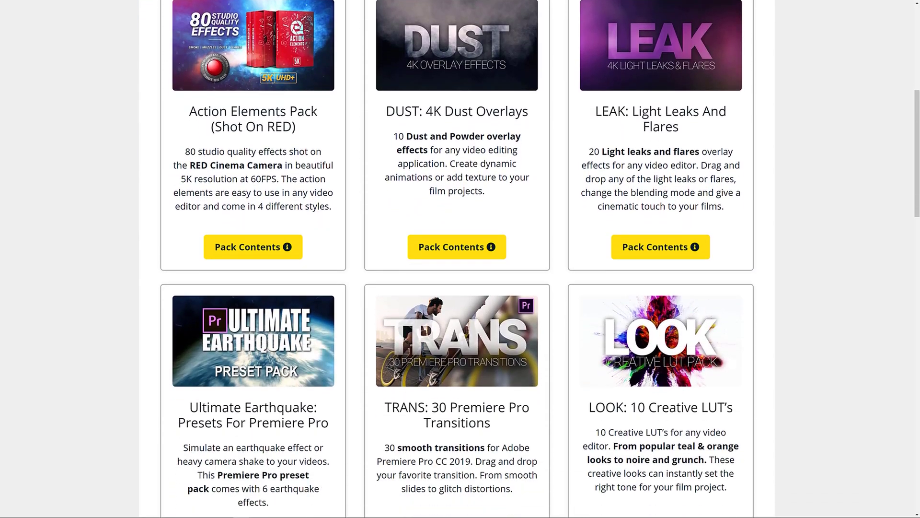
# Scroll the Video Packs page down to the Skillshare 14-day Premium classes section.
pyautogui.scroll(-8, 460, 258)
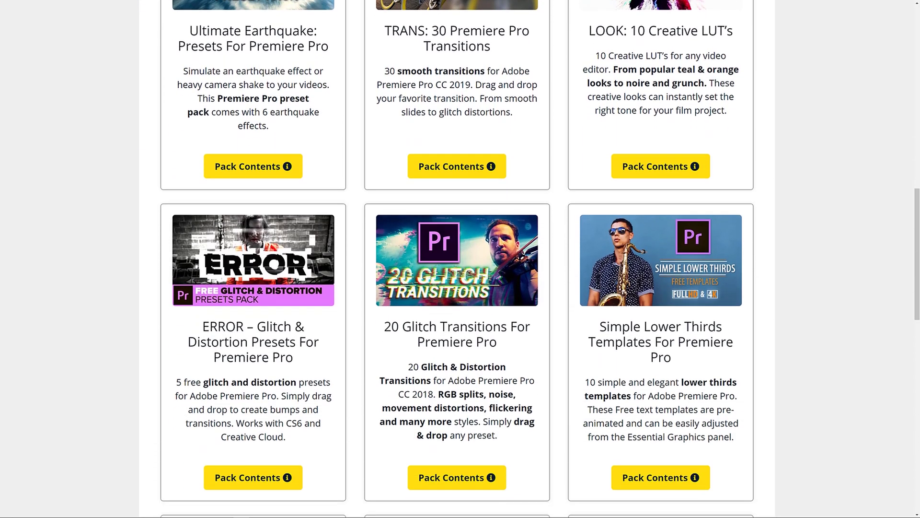
pyautogui.scroll(-8, 460, 258)
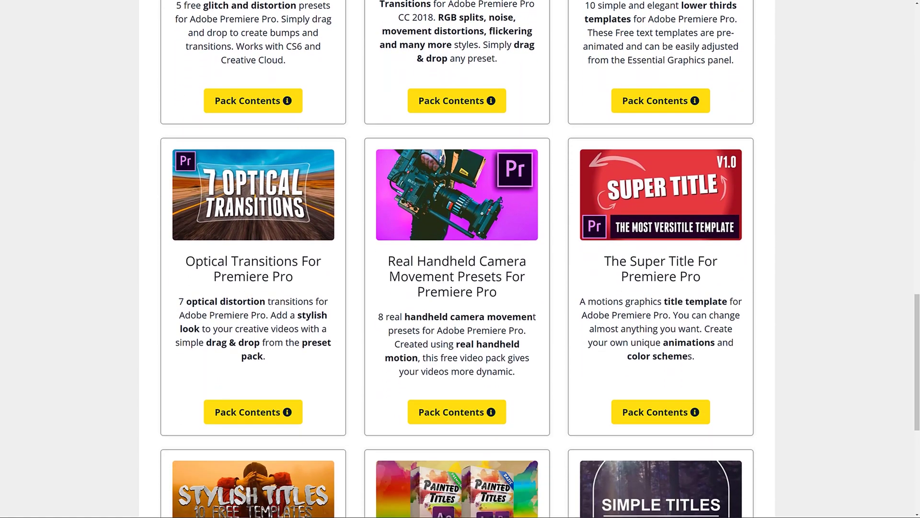
pyautogui.scroll(-15, 461, 259)
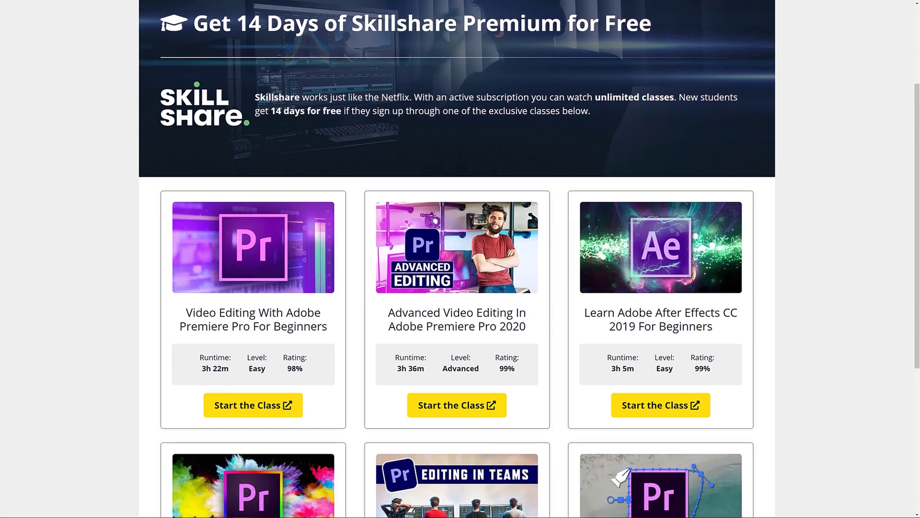
pyautogui.scroll(-3, 460, 259)
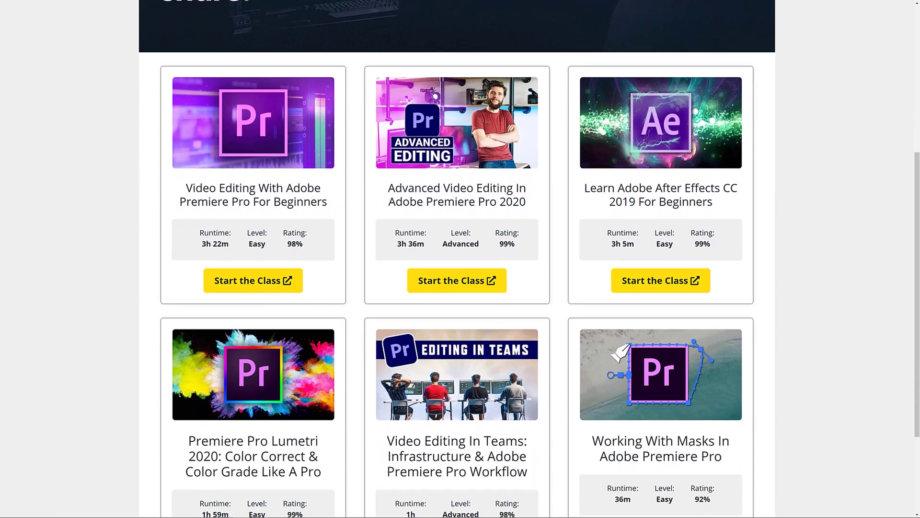
pyautogui.scroll(-5, 461, 258)
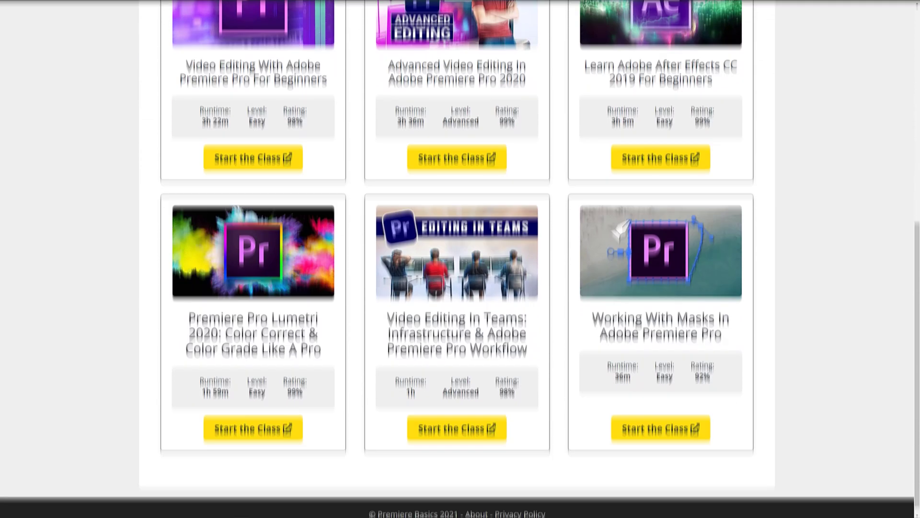